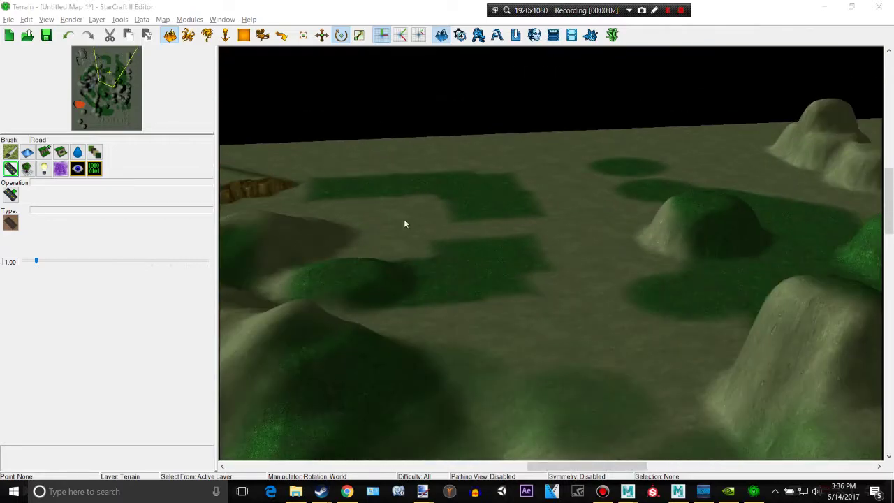
# Switch from terrain editing to the Units layer
pyautogui.moveTo(404, 218); pyautogui.dragTo(386, 185, button='right')
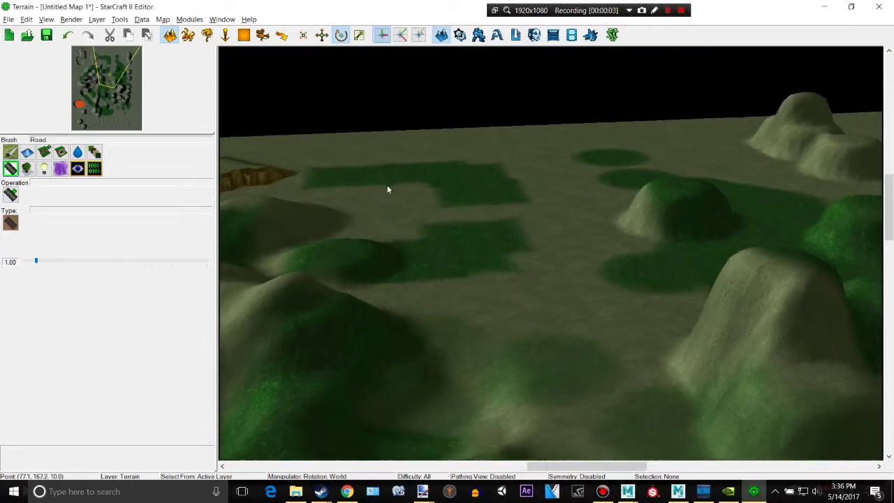
pyautogui.keyDown('ctrl'); pyautogui.moveTo(589, 185); pyautogui.dragTo(366, 261, button='right'); pyautogui.keyUp('ctrl')
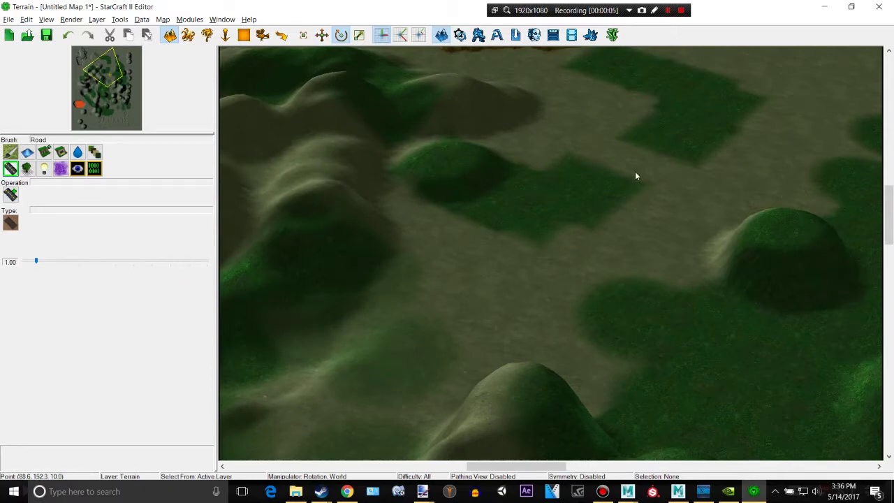
pyautogui.moveTo(635, 176); pyautogui.dragTo(528, 218, button='right')
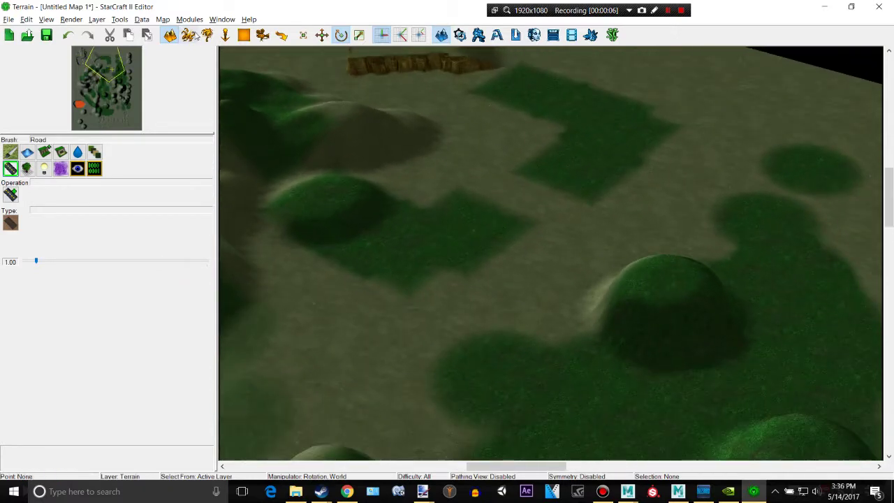
pyautogui.click(189, 35)
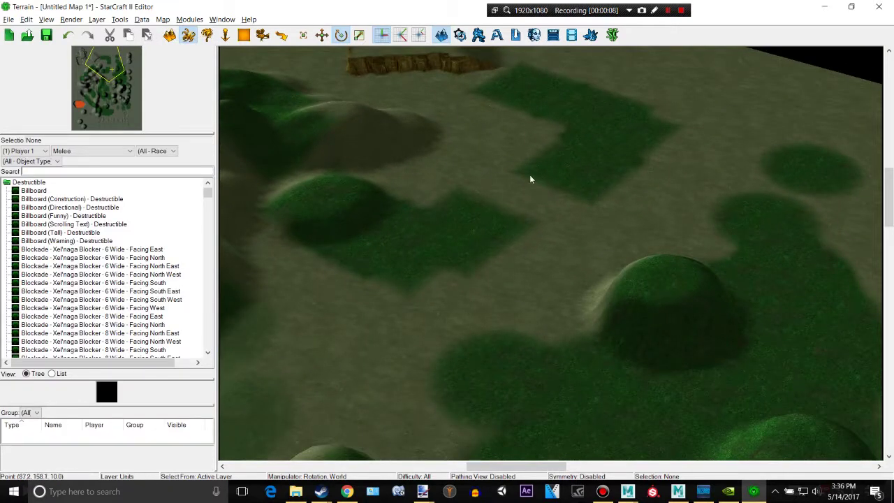
# Look through the Destructible category of the unit list, from the billboards to the blockades and check stations
pyautogui.click(183, 208)
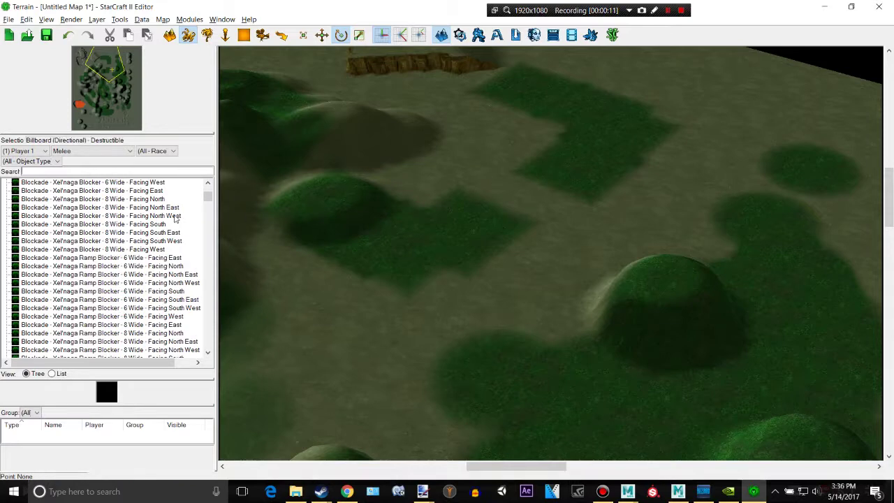
pyautogui.scroll(-12, 176, 217)
pyautogui.scroll(7, 176, 217)
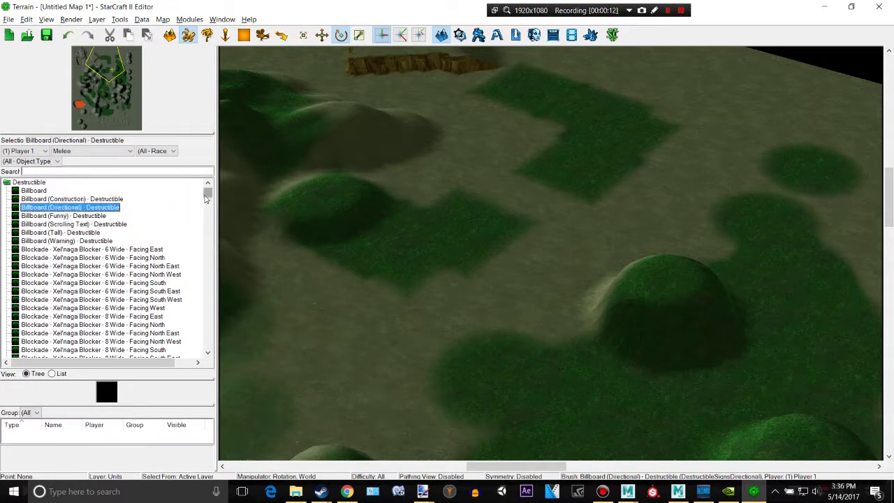
pyautogui.moveTo(207, 197); pyautogui.dragTo(196, 160)
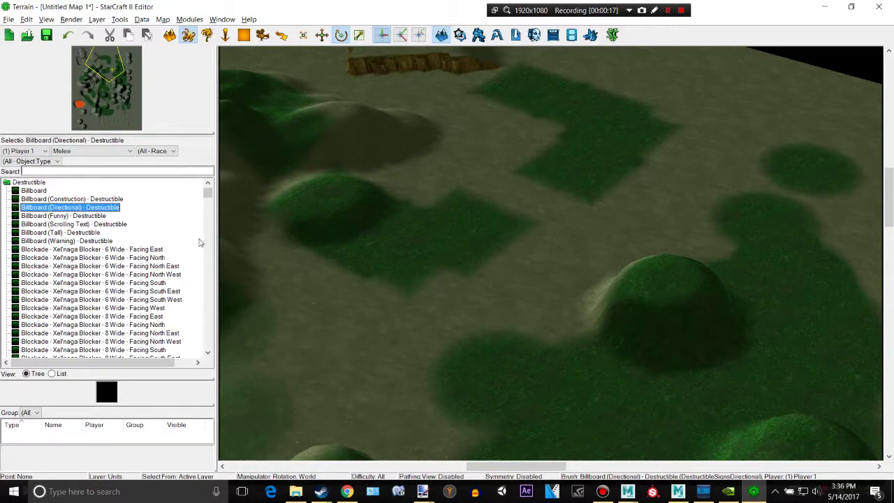
pyautogui.scroll(-7, 199, 242)
pyautogui.scroll(-8, 104, 279)
pyautogui.scroll(14, 105, 279)
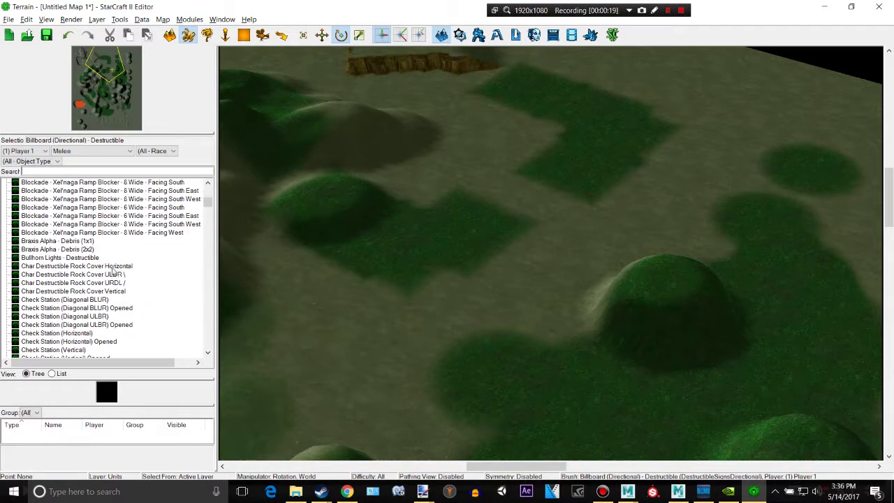
pyautogui.click(109, 200)
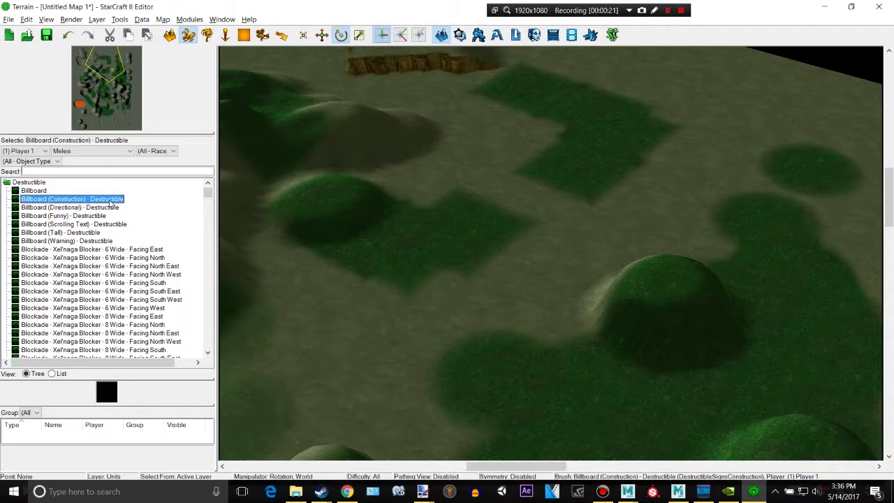
# Place one Billboard (Funny) - Destructible unit on the open dirt and leave placement mode
pyautogui.scroll(10, 454, 250)
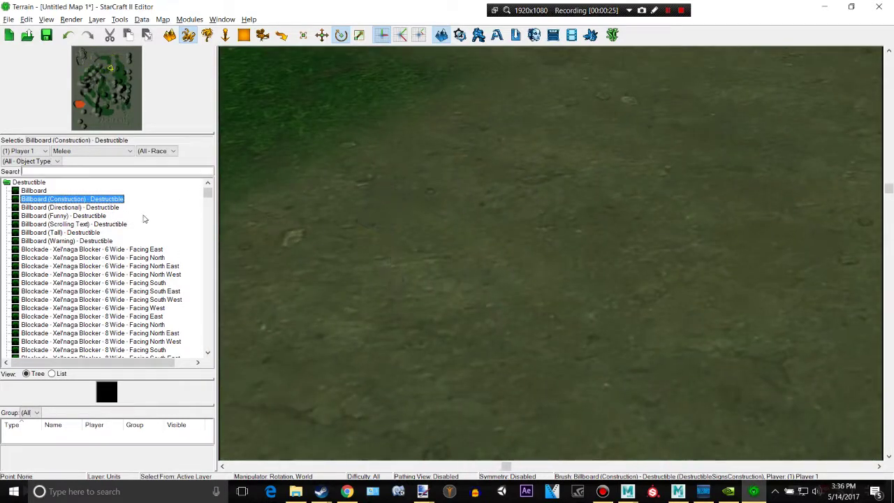
pyautogui.click(112, 205)
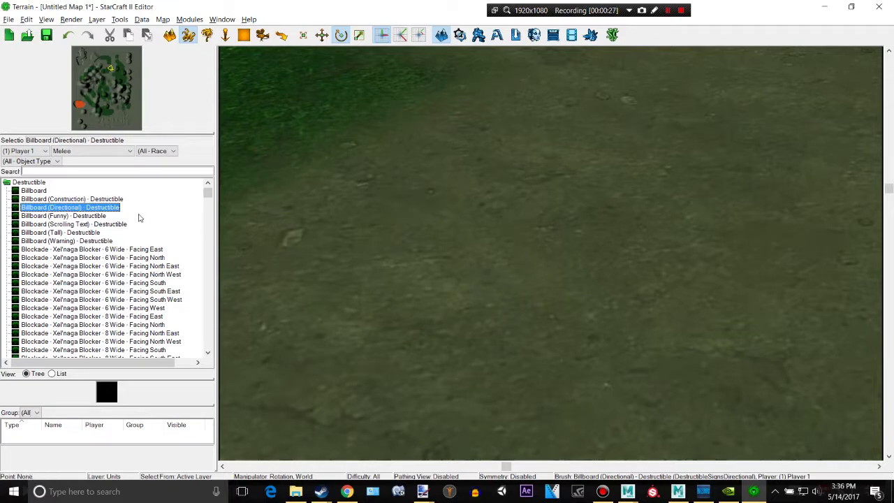
pyautogui.click(103, 216)
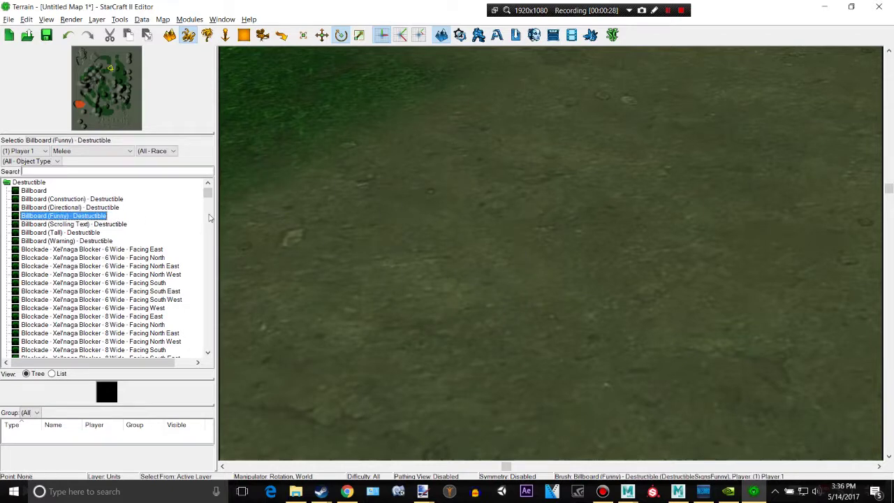
pyautogui.click(497, 289)
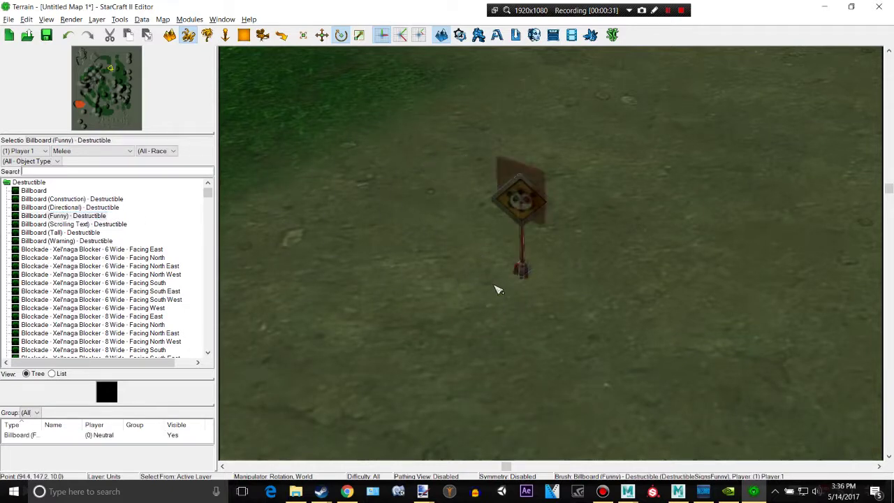
pyautogui.press('Escape')
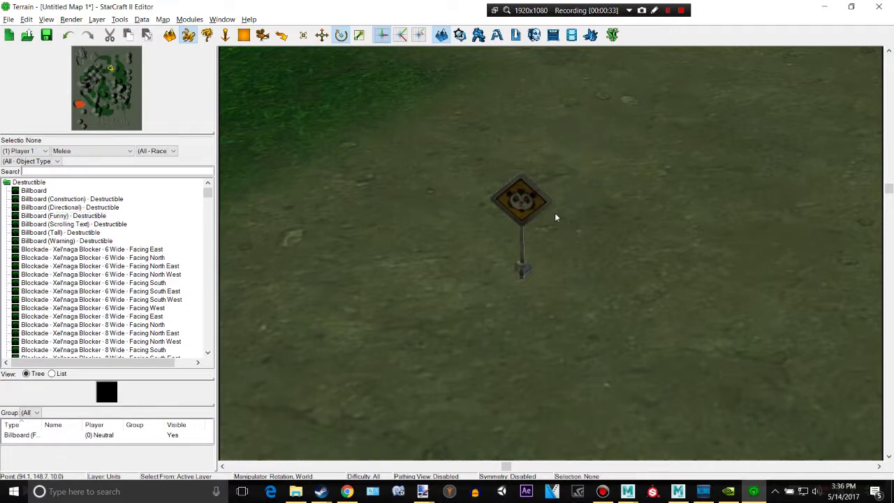
# Rotate the placed panda billboard about its vertical axis with the Rotation manipulator
pyautogui.scroll(4, 531, 208)
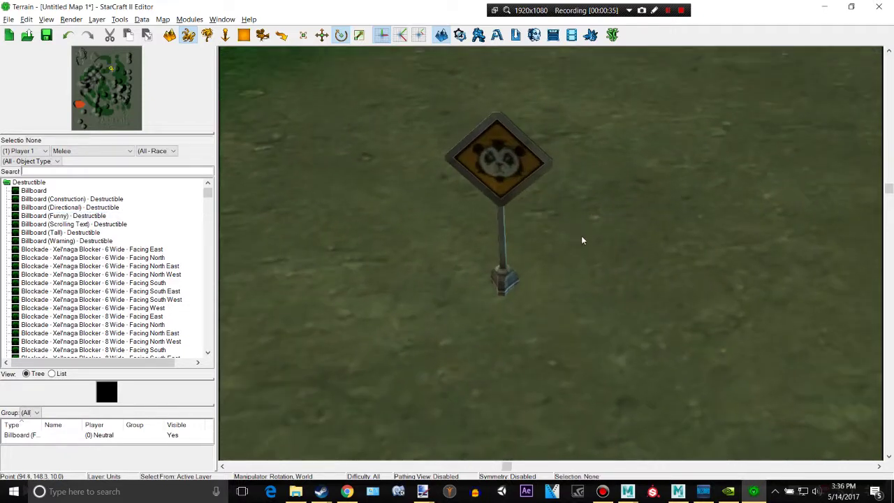
pyautogui.keyDown('ctrl'); pyautogui.moveTo(582, 237); pyautogui.dragTo(482, 131, button='right'); pyautogui.keyUp('ctrl')
pyautogui.scroll(-3, 583, 369)
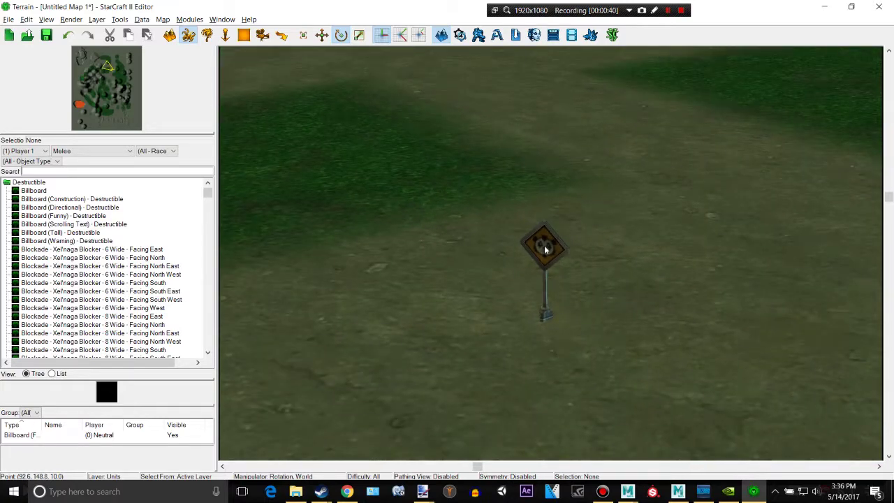
pyautogui.click(544, 245)
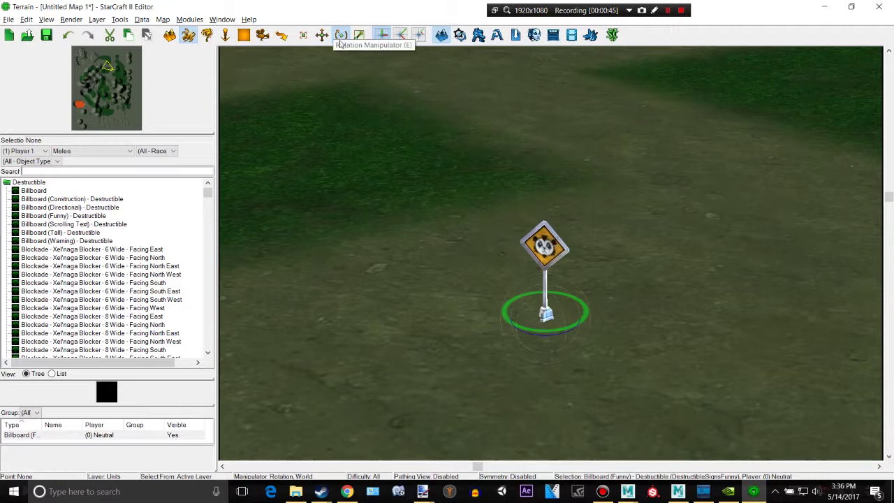
pyautogui.moveTo(554, 330); pyautogui.dragTo(802, 307)
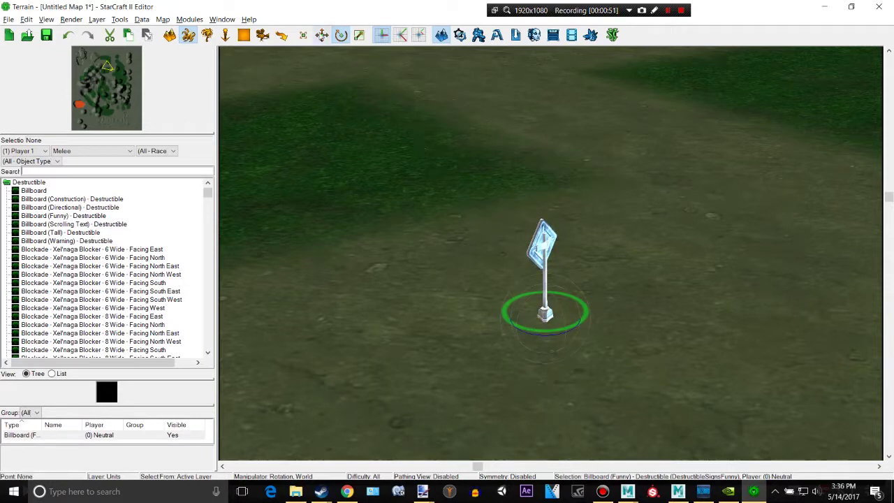
# Enlarge the panda billboard uniformly with the Scale manipulator and deselect it
pyautogui.click(324, 37)
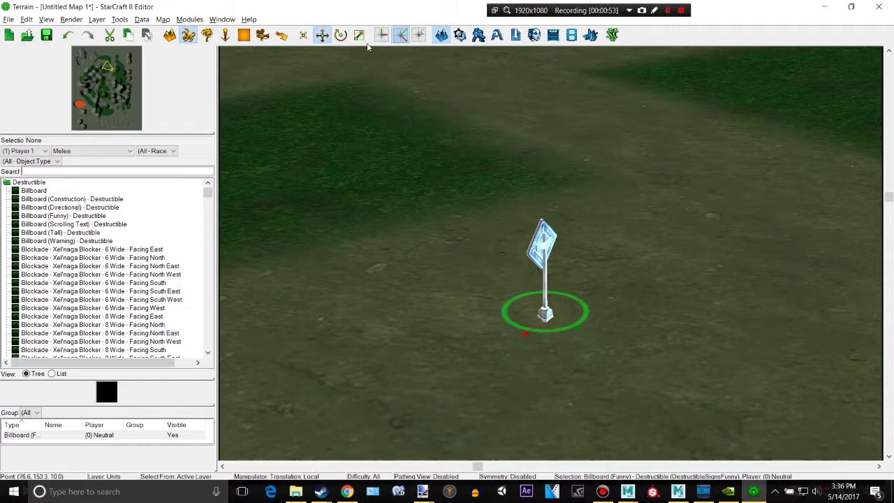
pyautogui.click(359, 36)
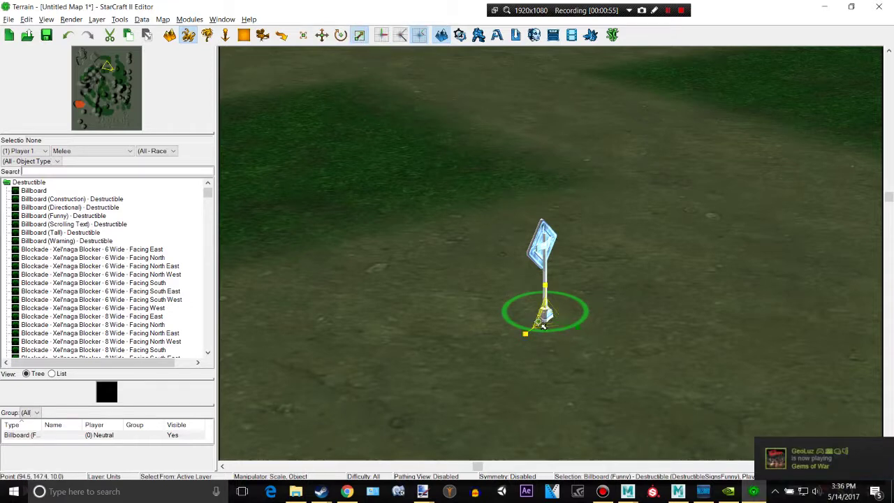
pyautogui.moveTo(549, 318); pyautogui.dragTo(790, 159)
pyautogui.moveTo(543, 318); pyautogui.dragTo(690, 230)
pyautogui.scroll(-8, 532, 255)
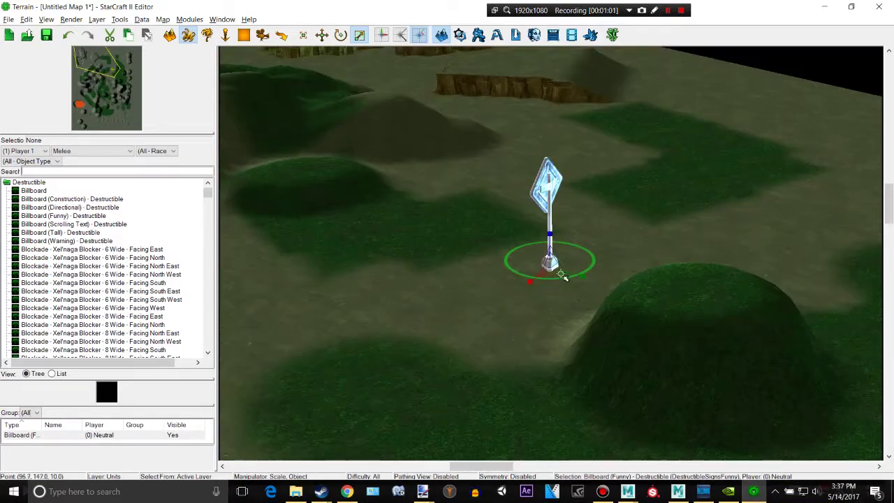
pyautogui.moveTo(551, 266); pyautogui.dragTo(563, 256)
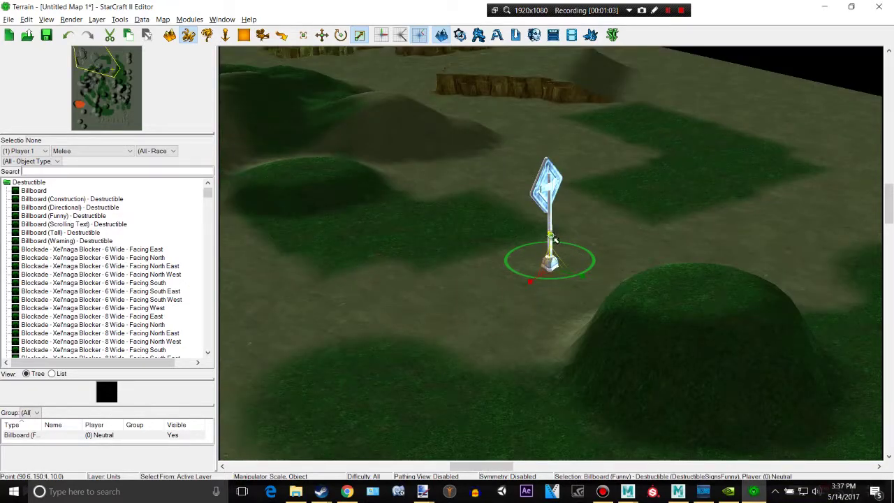
pyautogui.scroll(6, 525, 229)
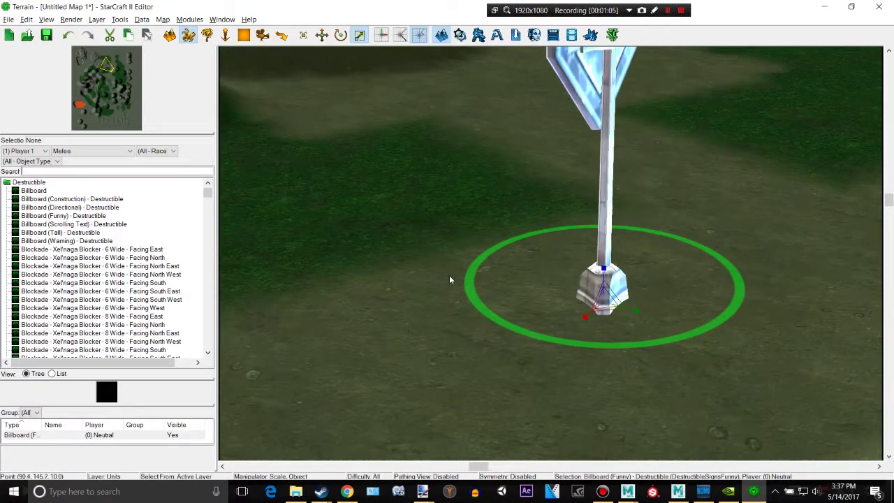
pyautogui.scroll(-5, 619, 329)
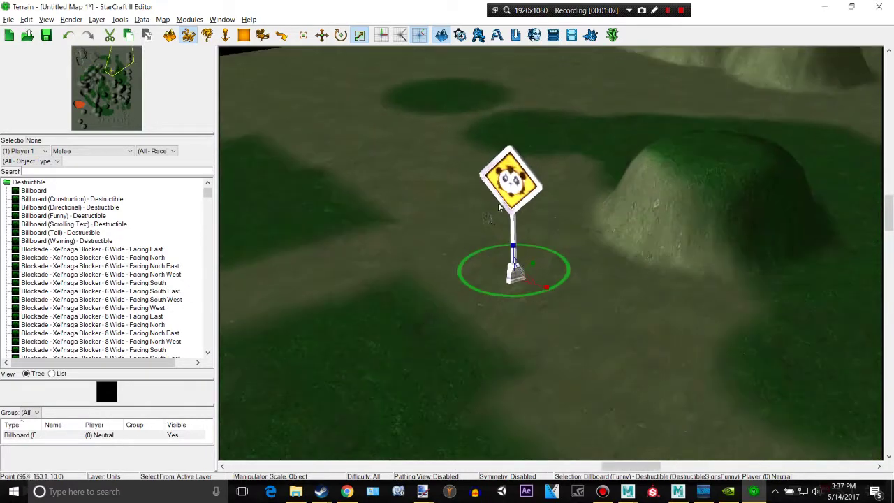
pyautogui.click(493, 105)
pyautogui.scroll(2, 473, 259)
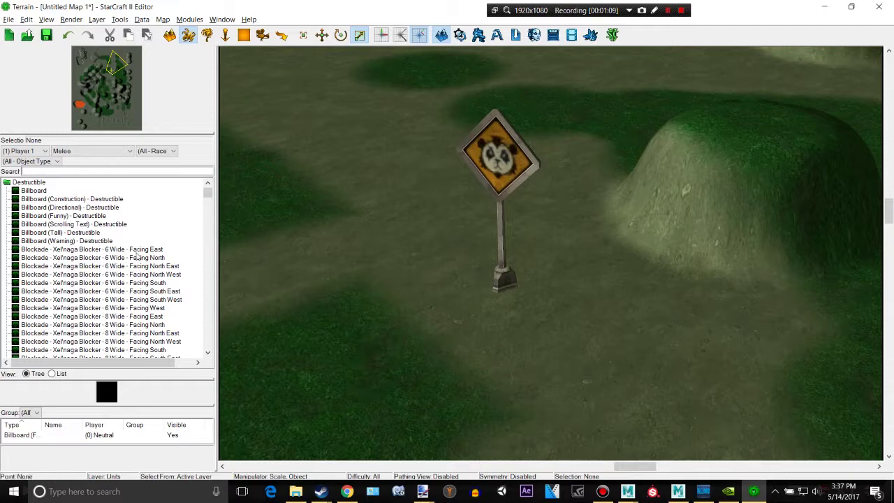
pyautogui.click(81, 207)
pyautogui.scroll(-8, 126, 287)
pyautogui.scroll(1, 125, 286)
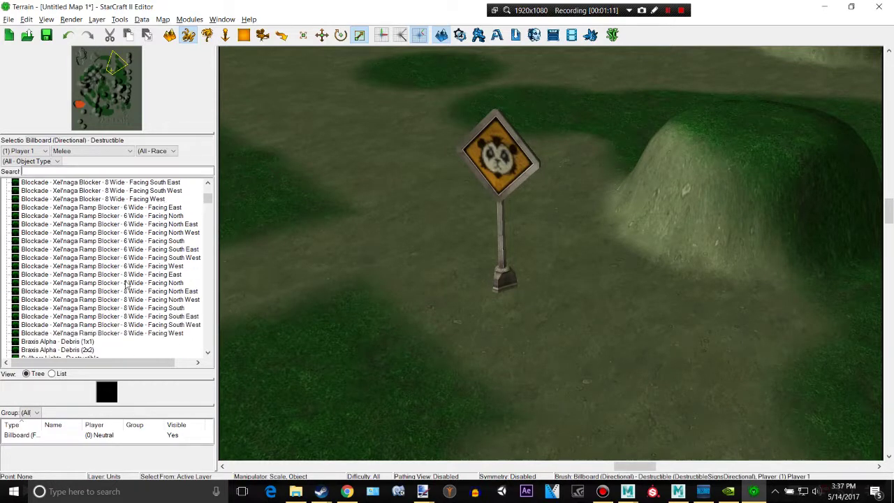
pyautogui.scroll(7, 126, 284)
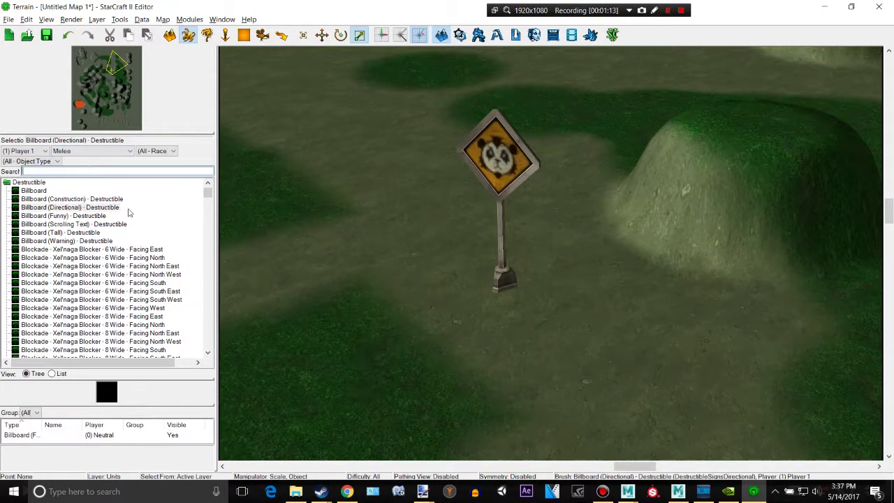
# Set the object family filter to All and search the unit list for "item"
pyautogui.click(91, 150)
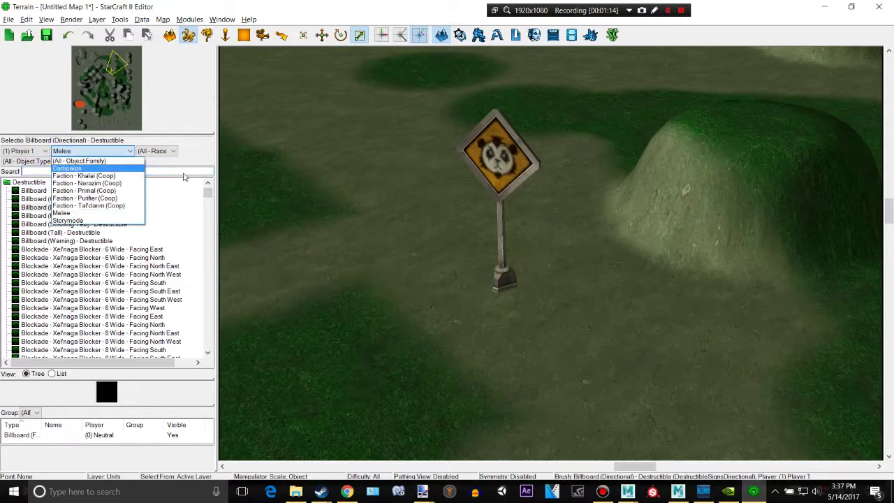
pyautogui.click(173, 154)
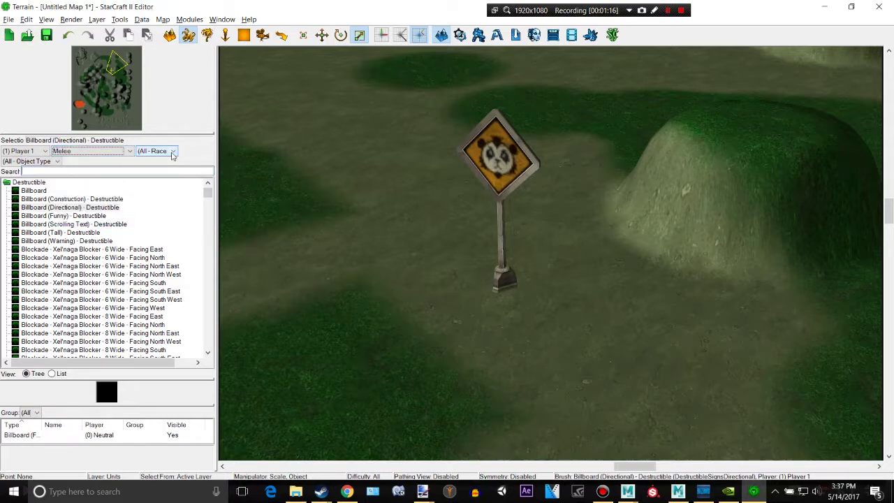
pyautogui.click(96, 173)
pyautogui.click(108, 150)
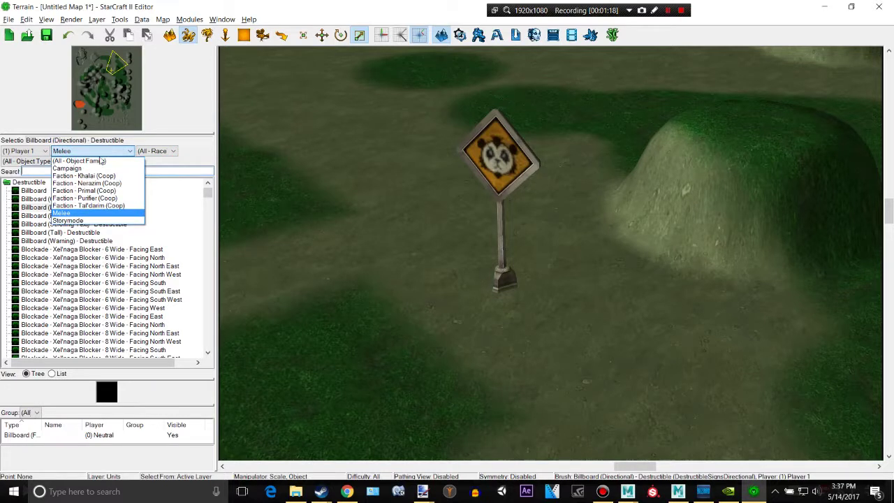
pyautogui.click(94, 160)
pyautogui.click(60, 170)
pyautogui.write('item')
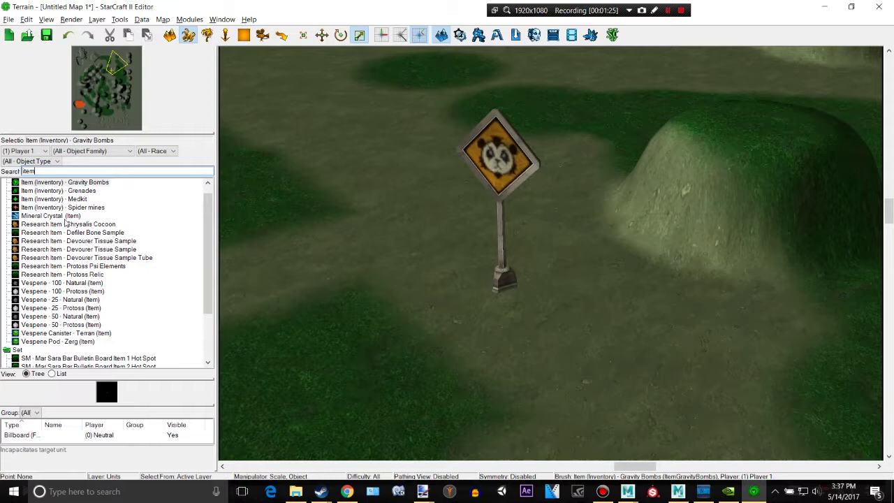
# Place two Vespene - 50 - Protoss (Item) pickups on the dirt in front of the panda billboard
pyautogui.click(63, 217)
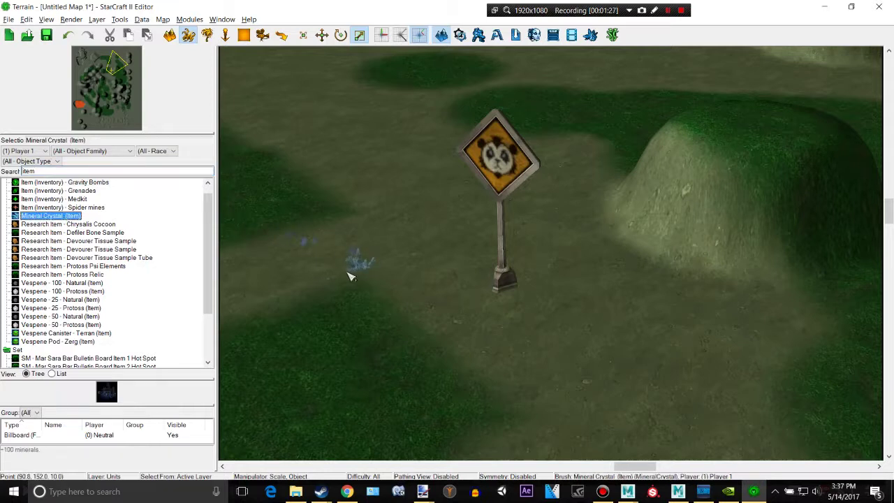
pyautogui.click(86, 325)
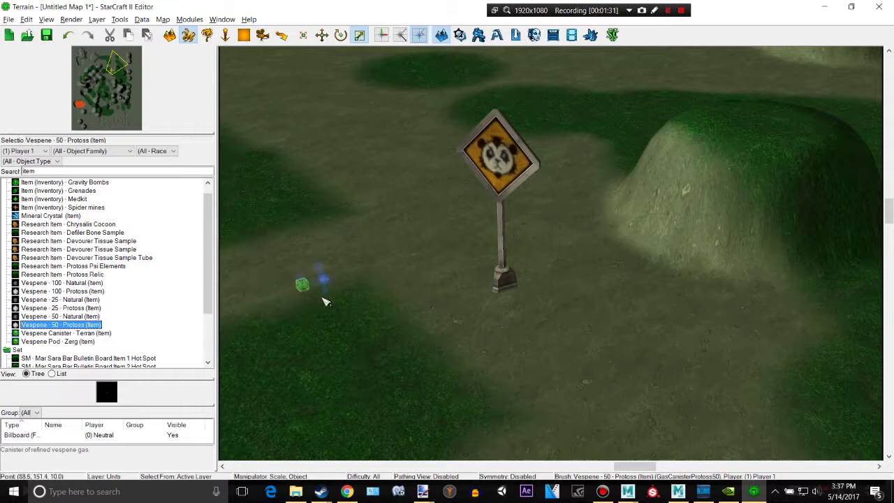
pyautogui.click(513, 349)
pyautogui.click(577, 318)
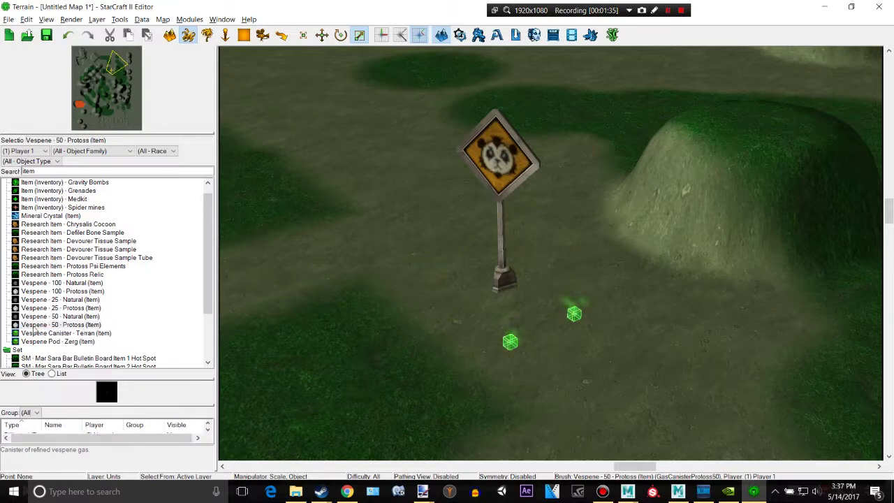
pyautogui.scroll(-2, 60, 334)
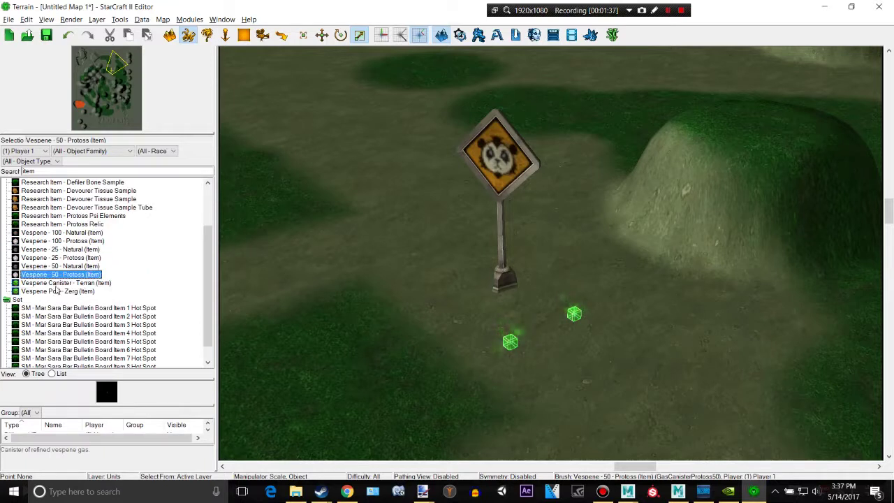
# Place a Mineral Crystal (Item) on the dirt beside the panda billboard and Item (Inventory) - Medkit pickups behind it
pyautogui.scroll(3, 58, 259)
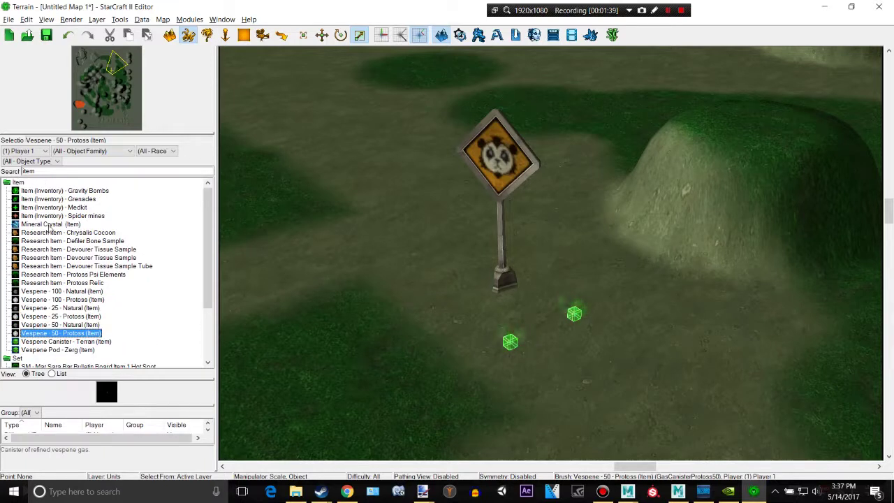
pyautogui.click(49, 224)
pyautogui.click(404, 267)
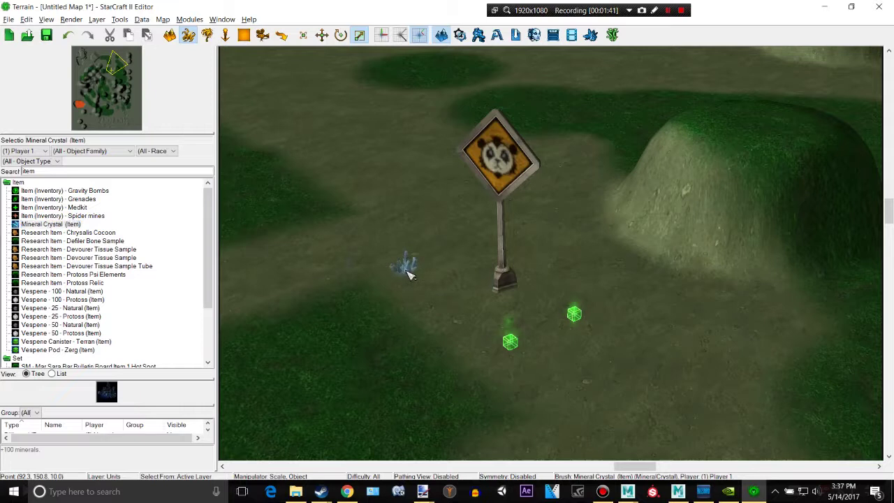
pyautogui.click(68, 207)
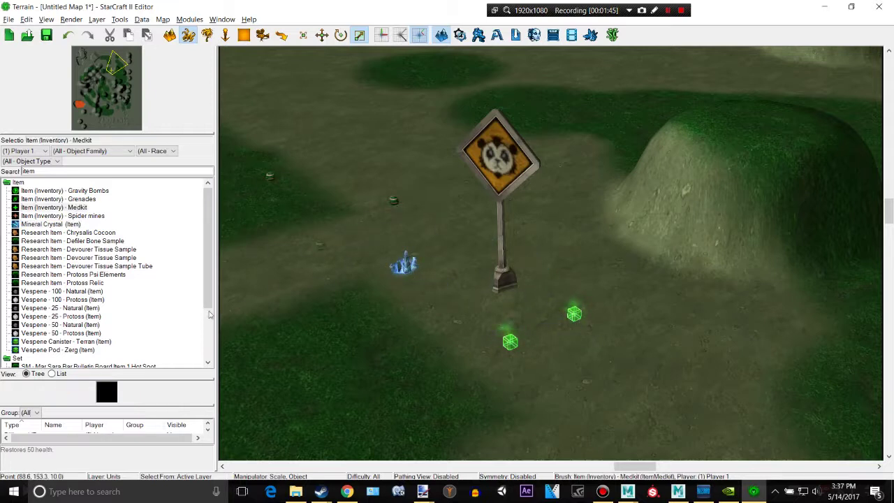
# Replace the unit list search text with "lab mi"
pyautogui.scroll(-3, 152, 326)
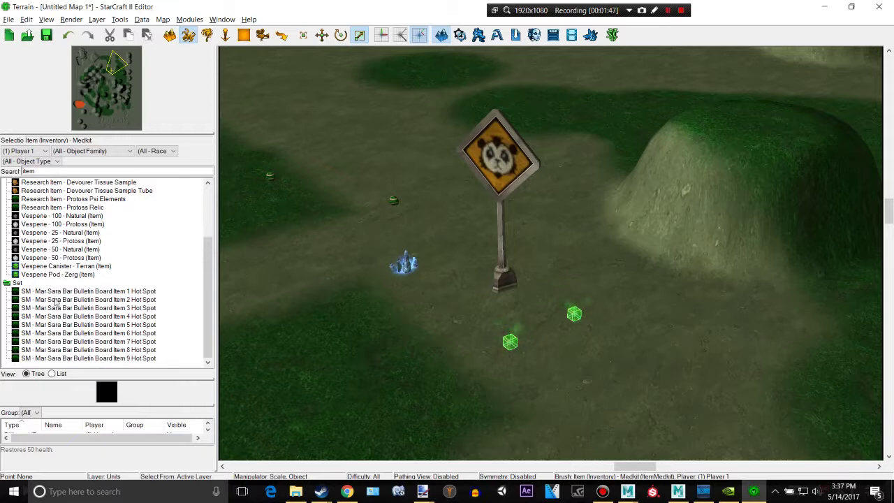
pyautogui.scroll(3, 84, 296)
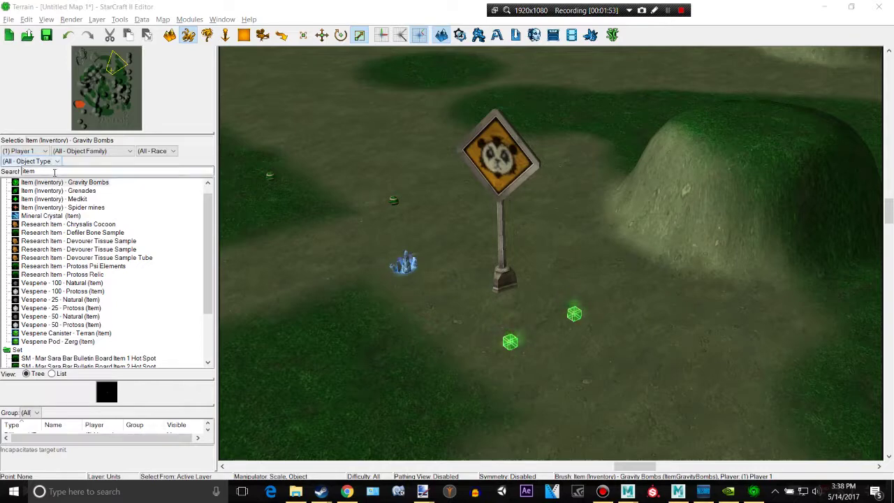
pyautogui.doubleClick(28, 171)
pyautogui.press('BackSpace')
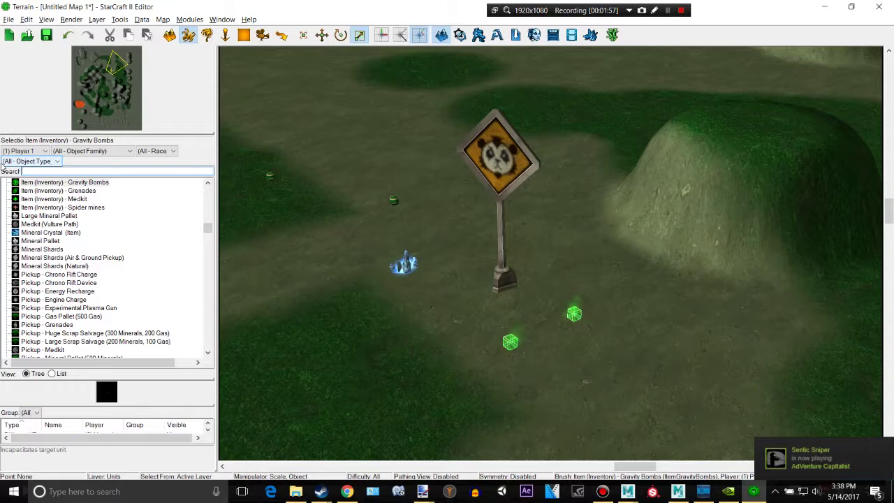
pyautogui.write('lab')
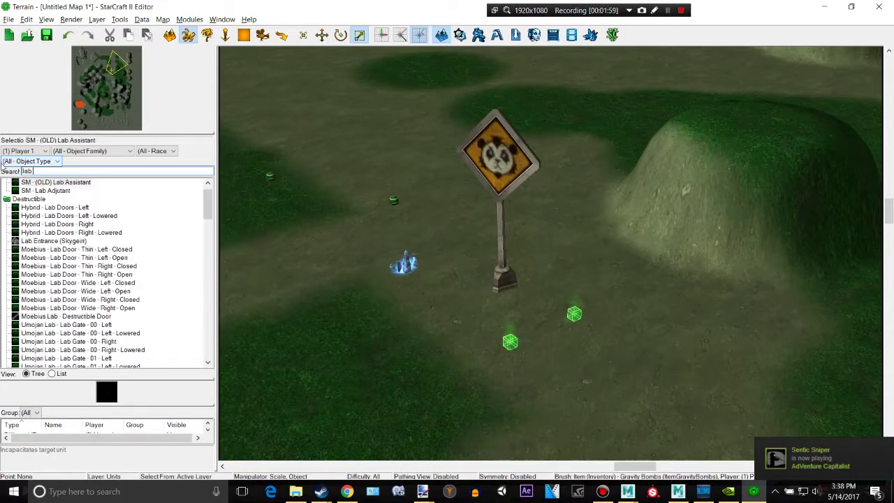
pyautogui.write(' mi')
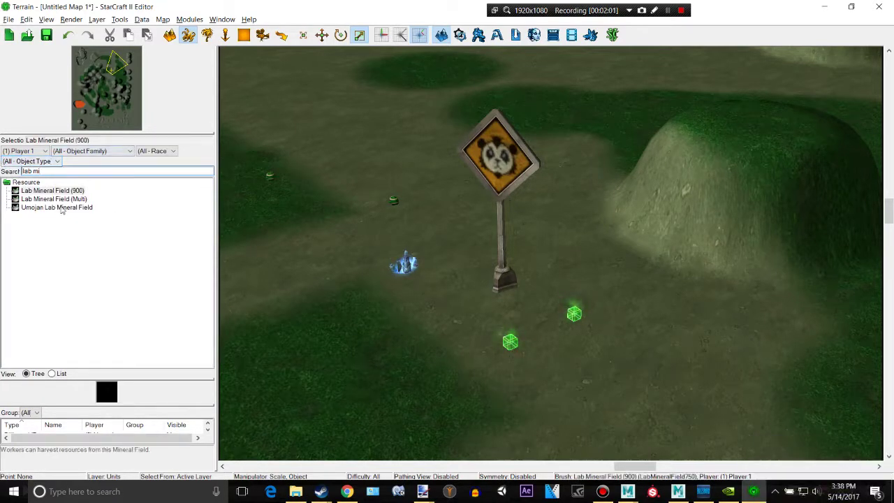
# Place five Lab Mineral Field (900) resources on the dirt between the vespene pickups and the rounded hill
pyautogui.click(55, 209)
pyautogui.click(60, 199)
pyautogui.click(63, 191)
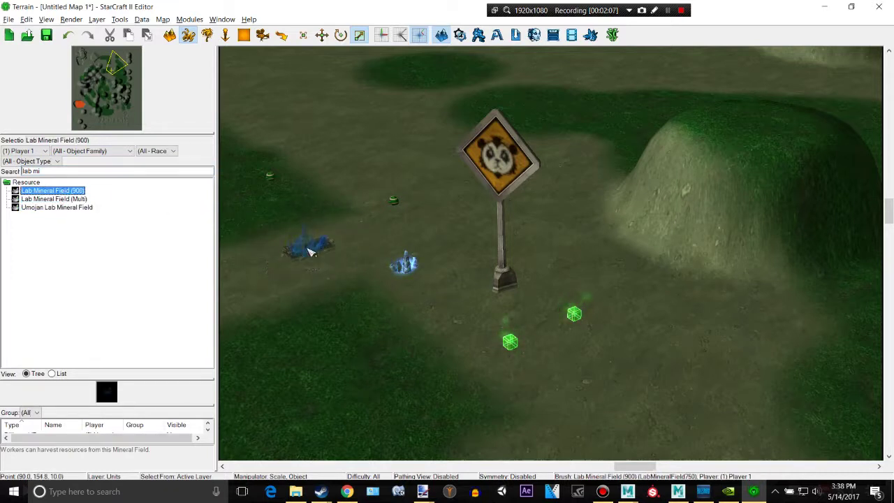
pyautogui.scroll(-1, 622, 351)
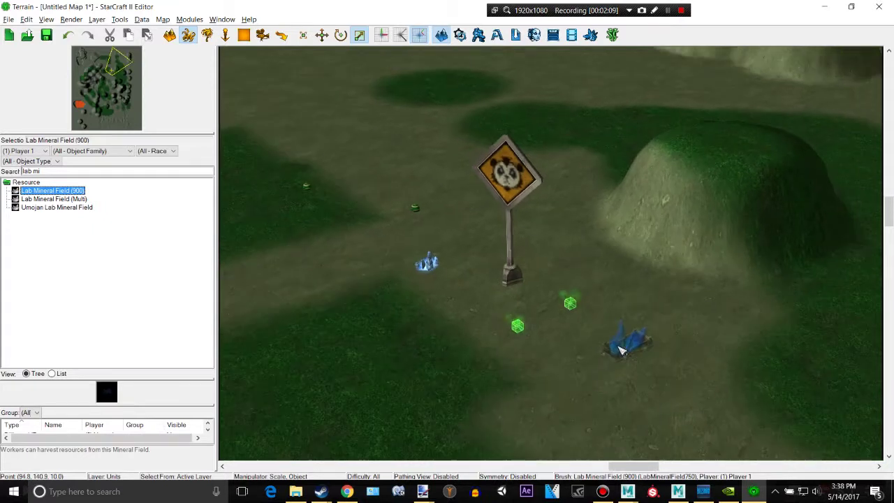
pyautogui.click(627, 341)
pyautogui.click(647, 300)
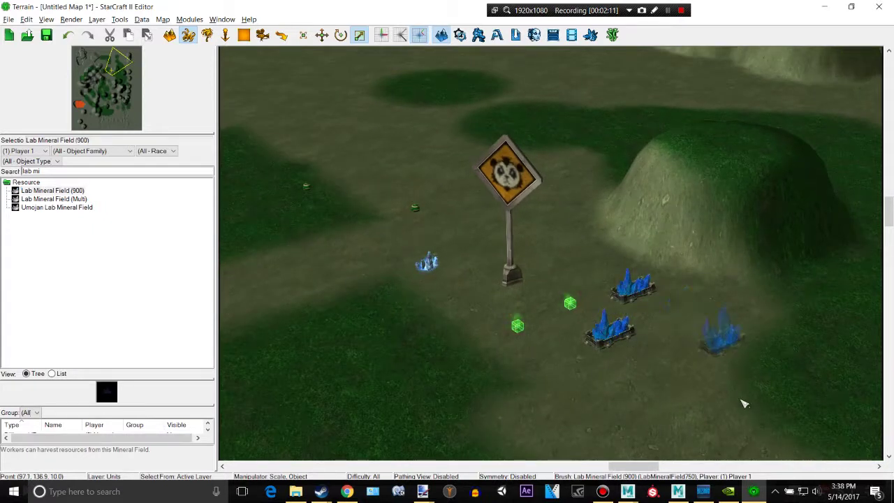
pyautogui.click(590, 389)
pyautogui.click(676, 352)
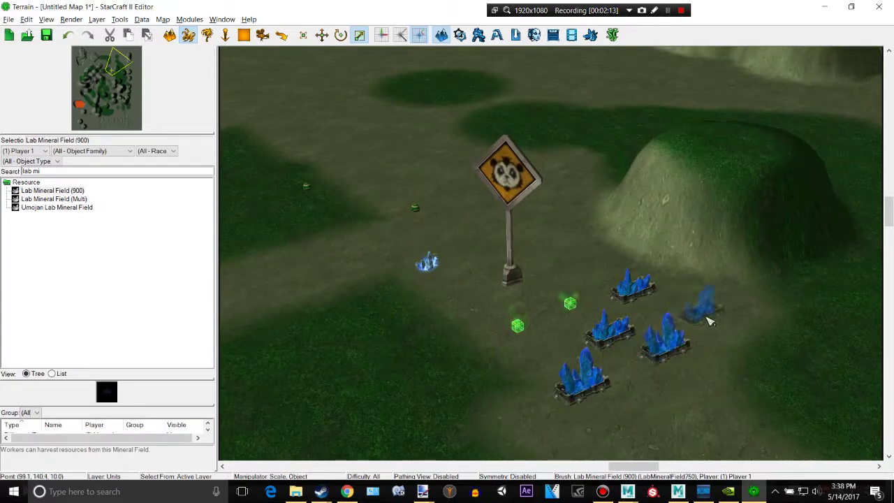
# Place two Lab Mineral Field (Multi) resources along the grass edge near the mineral crystal
pyautogui.click(54, 199)
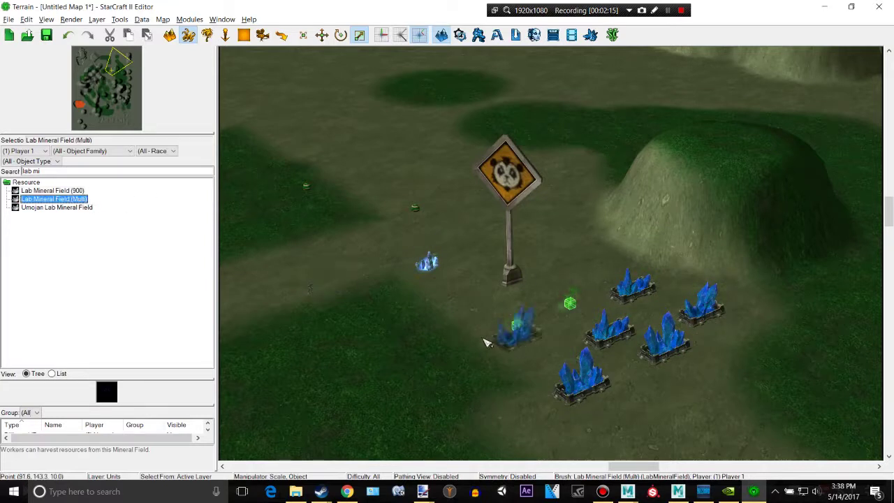
pyautogui.click(469, 320)
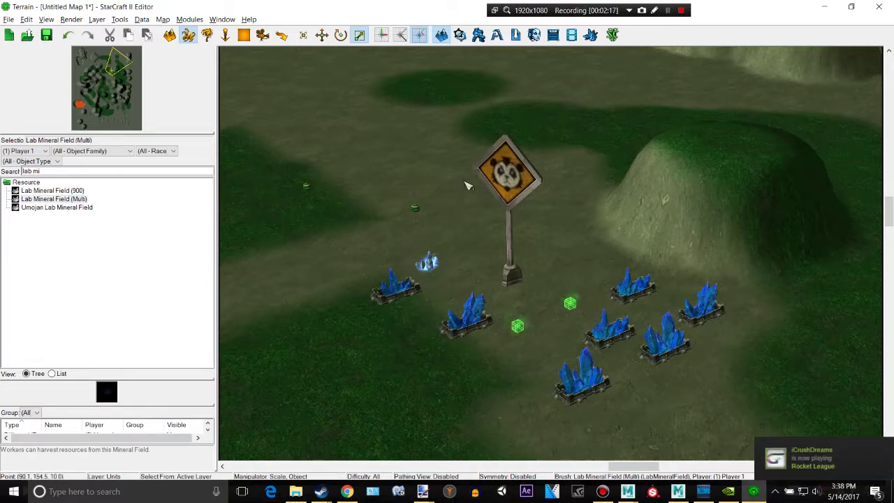
pyautogui.click(668, 10)
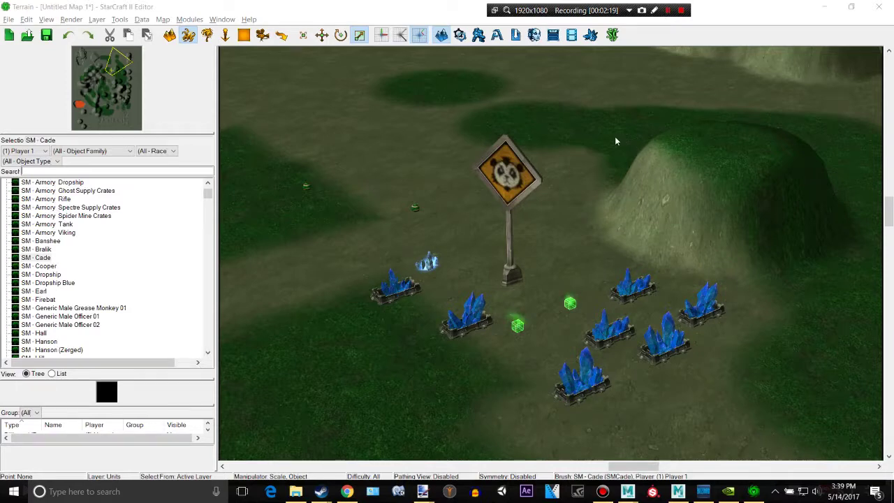
# Place an SM - Cooper character on the open dirt near the mineral crystal
pyautogui.scroll(4, 346, 241)
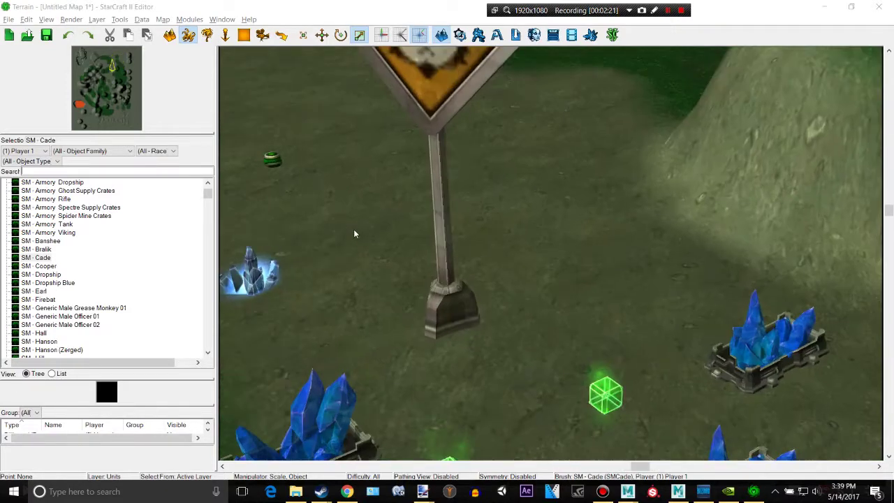
pyautogui.keyDown('ctrl'); pyautogui.moveTo(475, 228); pyautogui.dragTo(703, 224, button='right'); pyautogui.keyUp('ctrl')
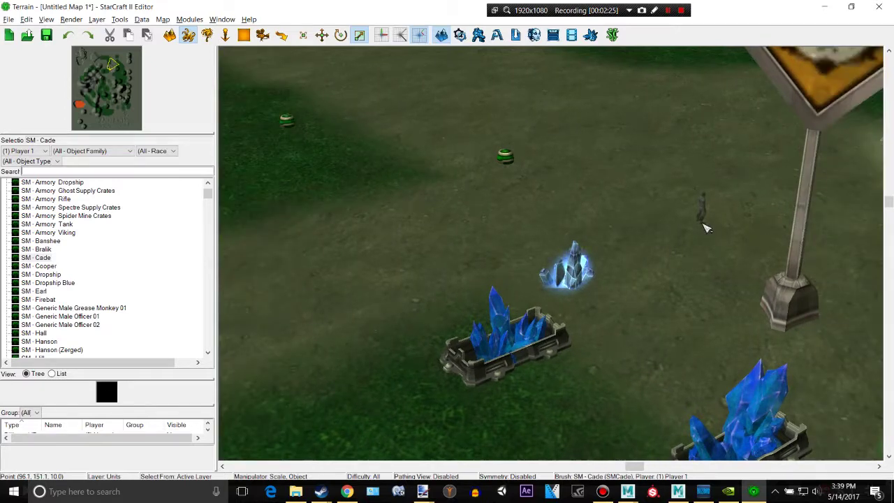
pyautogui.moveTo(704, 225); pyautogui.dragTo(798, 225, button='middle')
pyautogui.keyDown('ctrl'); pyautogui.moveTo(393, 231); pyautogui.dragTo(823, 222, button='right'); pyautogui.keyUp('ctrl')
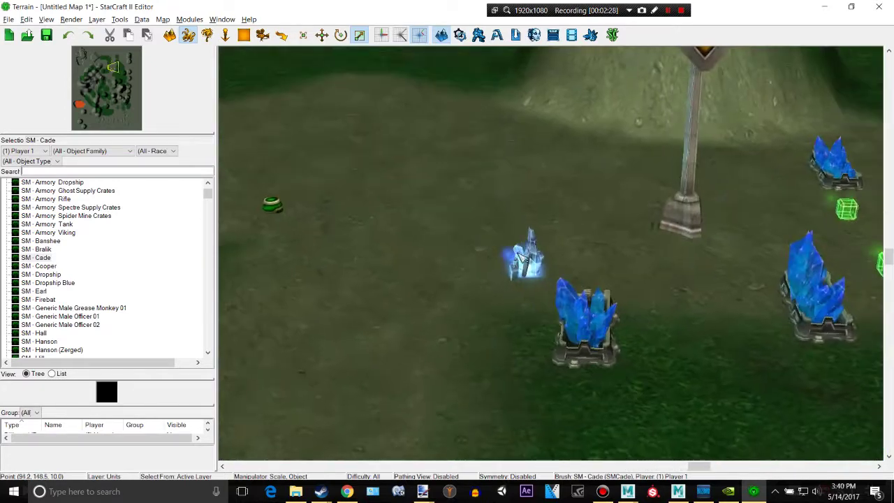
pyautogui.click(337, 307)
# Place two SM - Dropship units, one behind the SM - Cooper character and one on the grass patch farther away
pyautogui.click(42, 275)
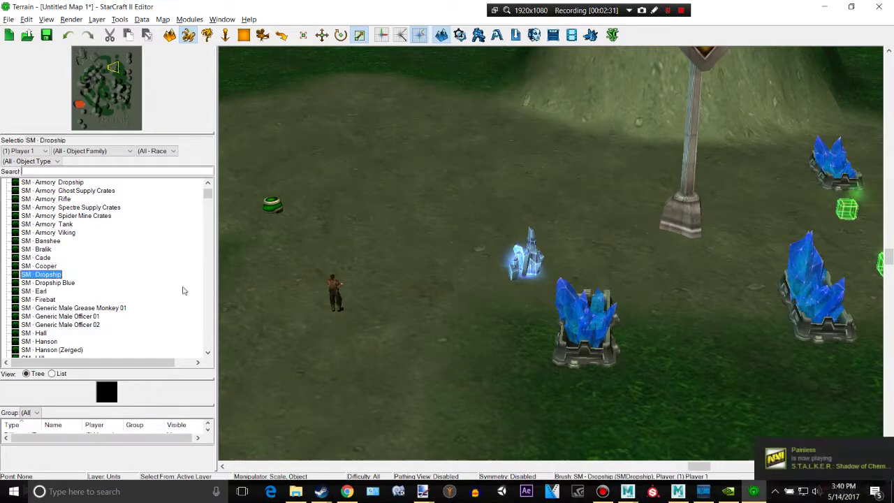
pyautogui.click(375, 184)
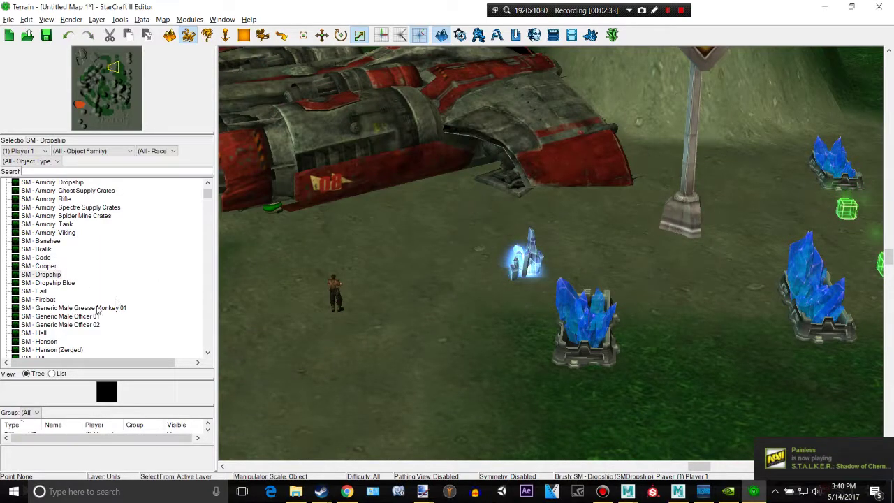
pyautogui.click(41, 275)
pyautogui.scroll(-5, 373, 273)
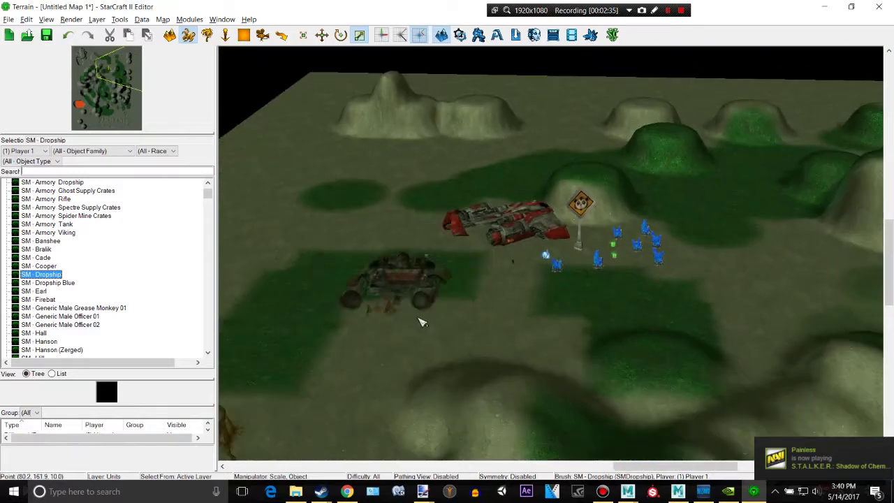
pyautogui.click(393, 285)
pyautogui.scroll(5, 393, 281)
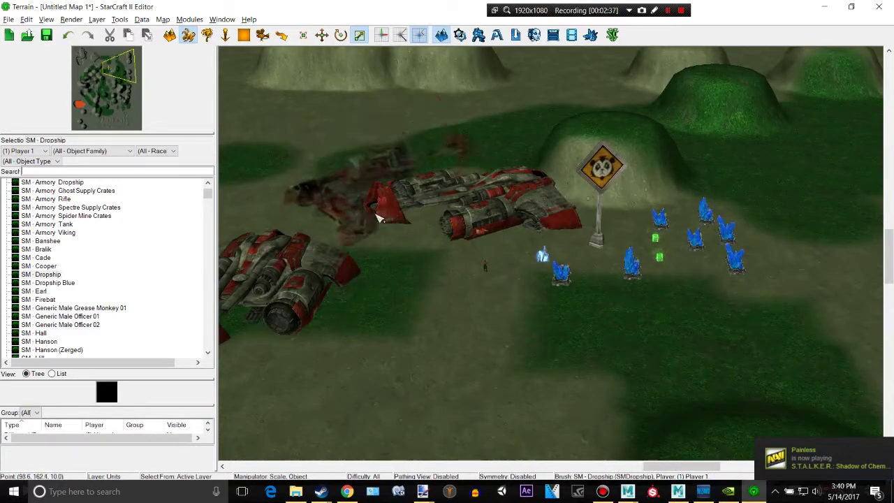
# Stop placing units and examine the dropships, the SM - Cooper character and a Lab Mineral Field (Multi) up close
pyautogui.press('Escape')
pyautogui.click(287, 263)
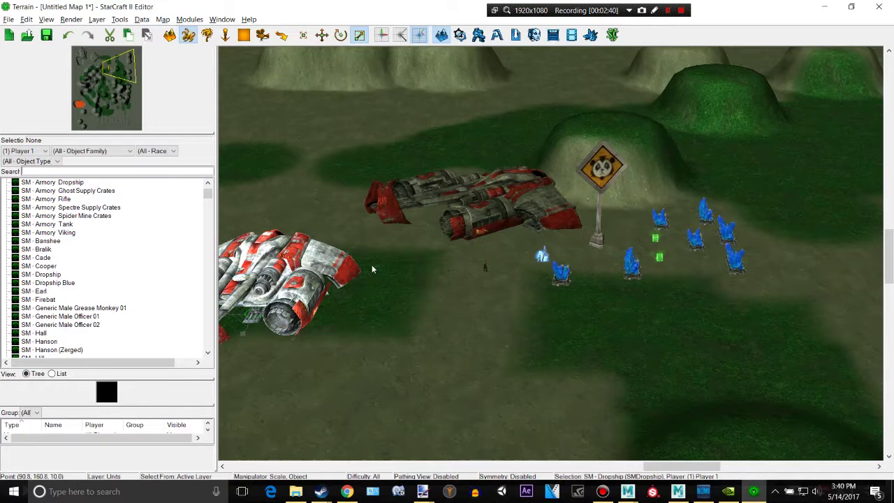
pyautogui.scroll(-3, 372, 269)
pyautogui.scroll(5, 369, 296)
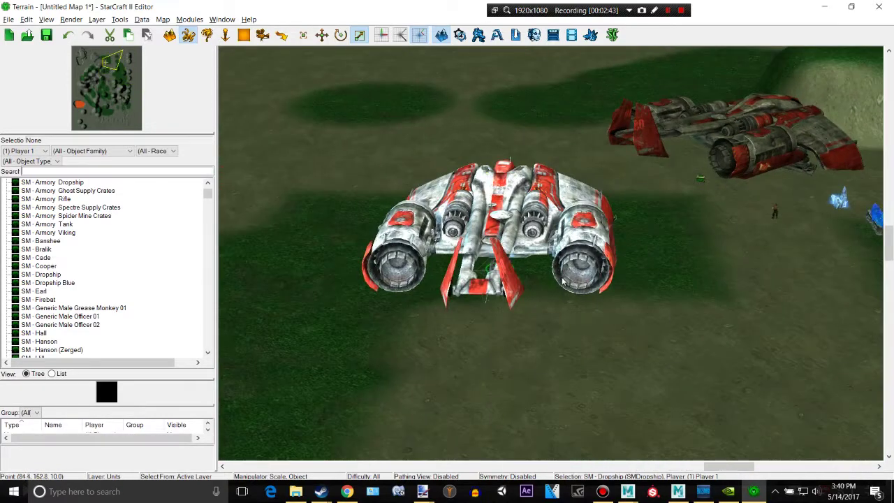
pyautogui.keyDown('ctrl'); pyautogui.moveTo(563, 281); pyautogui.dragTo(529, 293, button='right'); pyautogui.keyUp('ctrl')
pyautogui.moveTo(562, 245); pyautogui.dragTo(525, 246, button='middle')
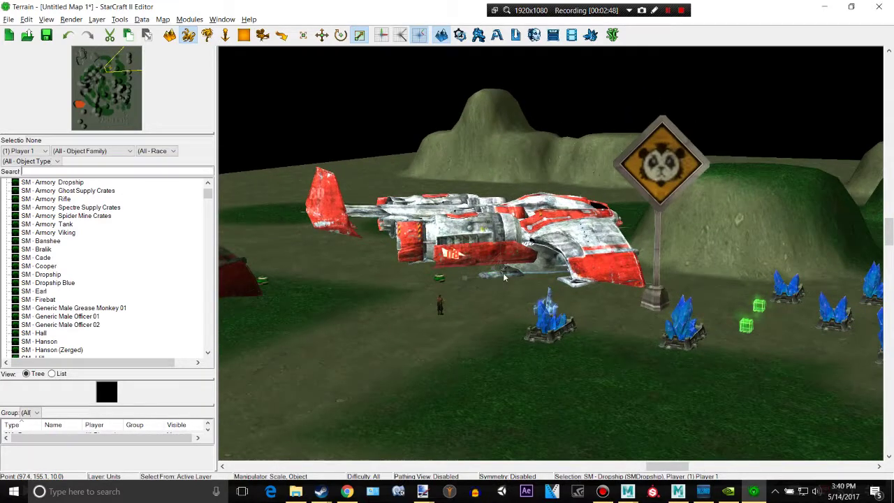
pyautogui.click(438, 301)
pyautogui.scroll(3, 438, 298)
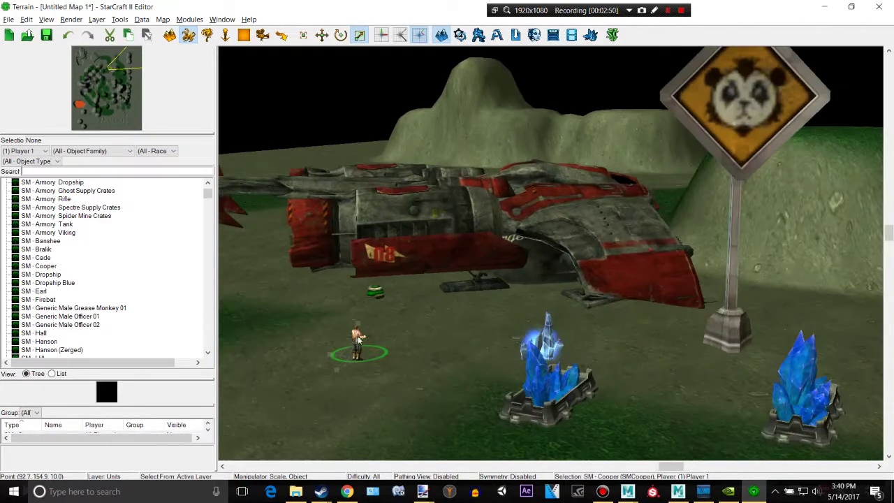
pyautogui.click(562, 369)
pyautogui.scroll(-3, 563, 366)
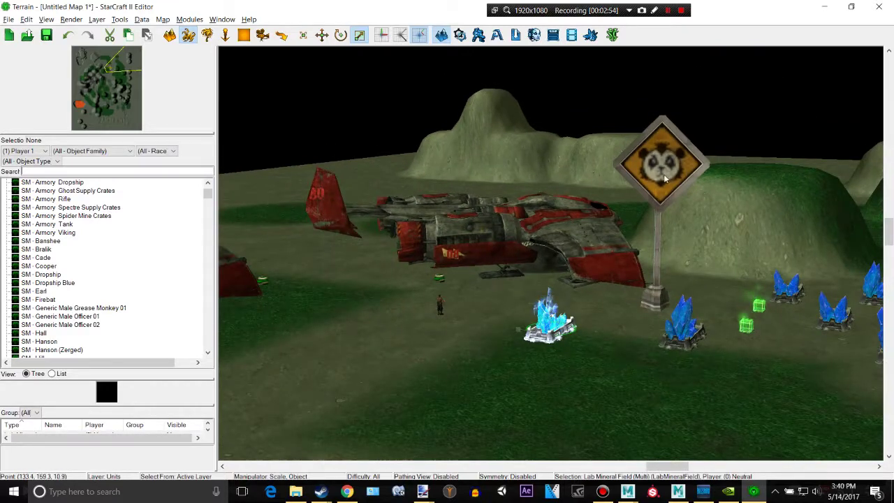
# Select the panda billboard and scale it along individual axes with the Scale manipulator to make the sign shorter and flatter
pyautogui.click(663, 173)
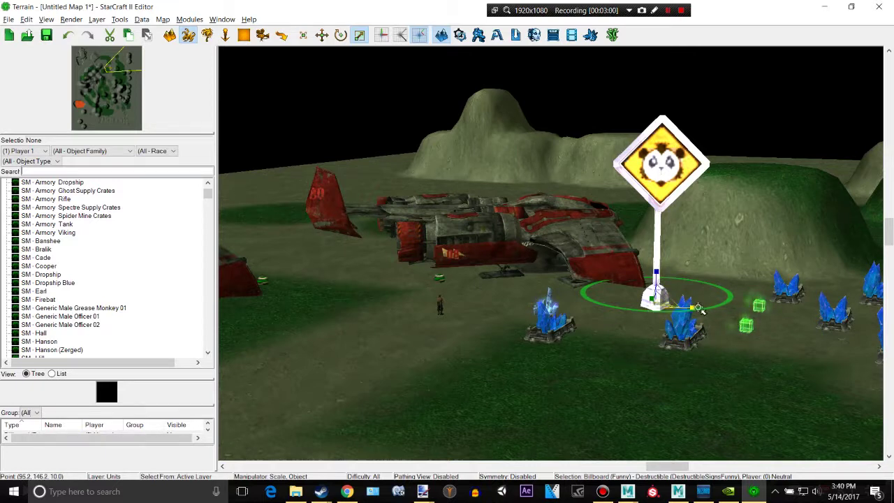
pyautogui.moveTo(782, 255); pyautogui.dragTo(608, 282, button='right')
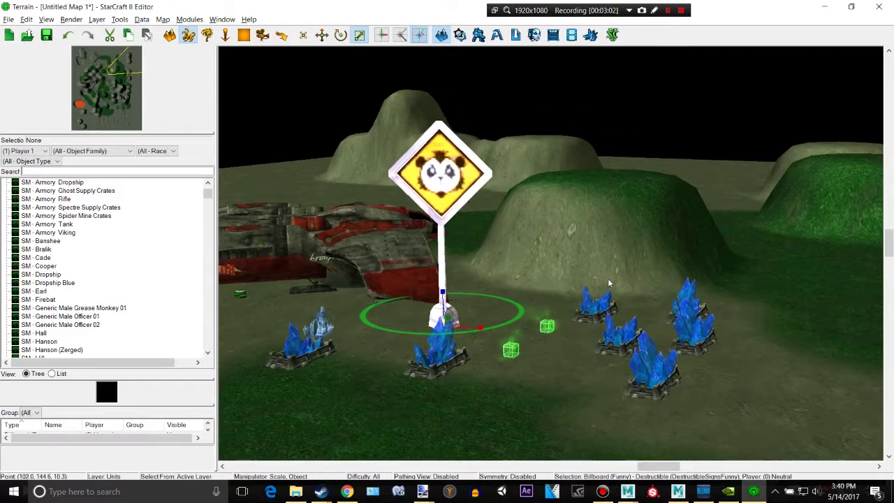
pyautogui.scroll(5, 517, 243)
pyautogui.scroll(-2, 364, 308)
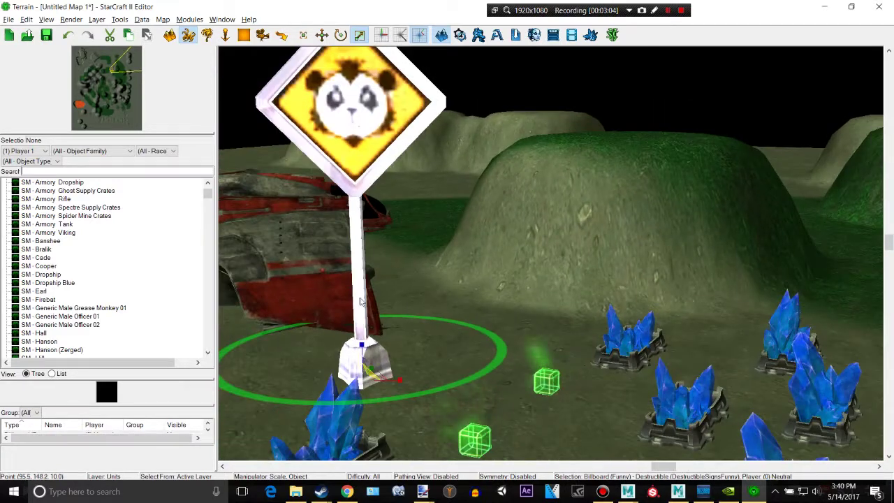
pyautogui.moveTo(400, 381); pyautogui.dragTo(447, 389)
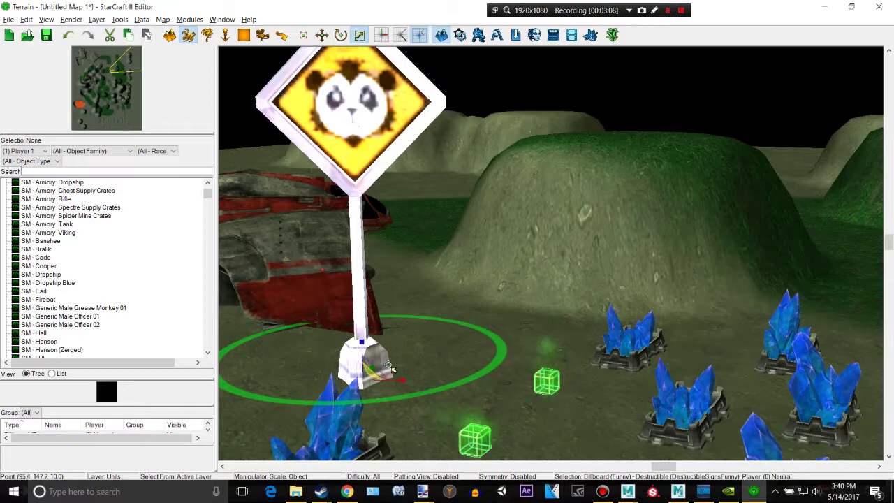
pyautogui.moveTo(371, 366); pyautogui.dragTo(342, 364)
pyautogui.scroll(5, 342, 363)
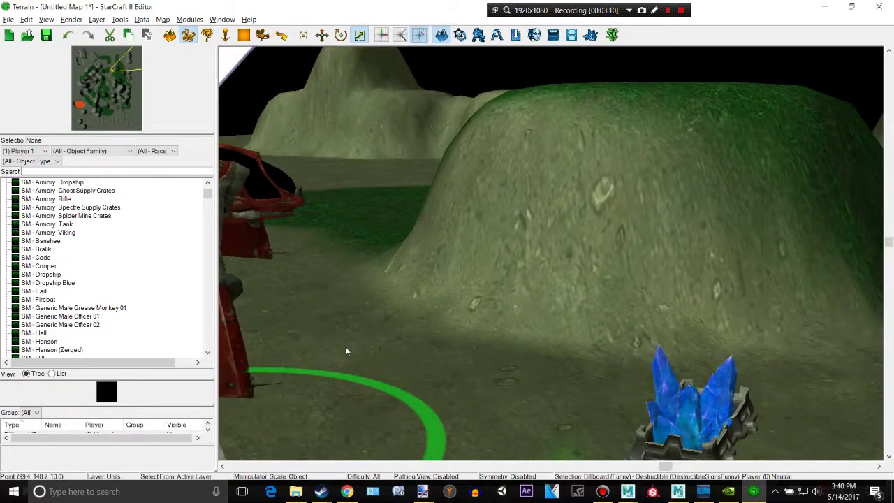
pyautogui.moveTo(345, 346); pyautogui.dragTo(287, 297, button='right')
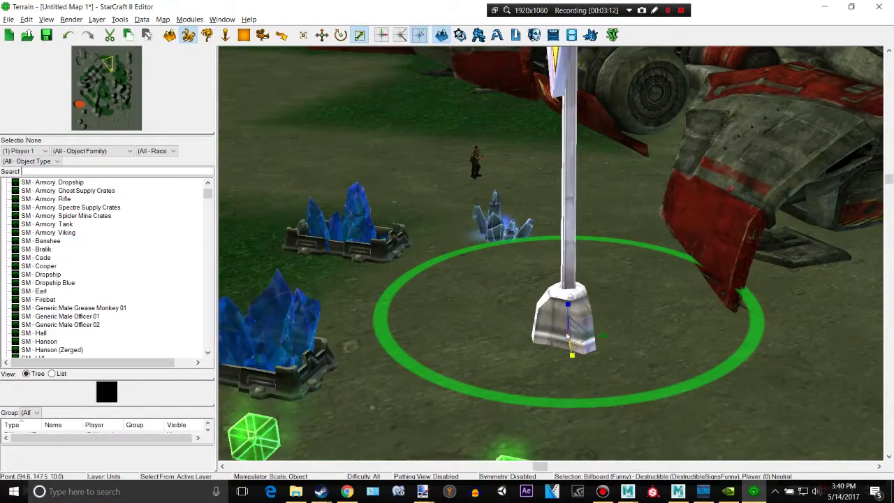
pyautogui.moveTo(572, 337); pyautogui.dragTo(589, 320)
# Return to the Units layer and examine the rescaled billboard, dropships, pickups and mineral fields from several angles
pyautogui.moveTo(484, 246); pyautogui.dragTo(528, 243, button='right')
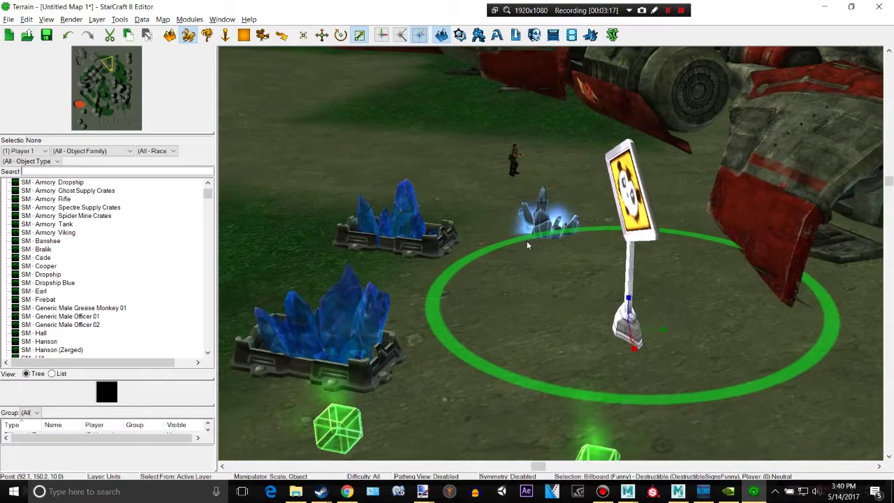
pyautogui.keyDown('ctrl'); pyautogui.moveTo(647, 217); pyautogui.dragTo(648, 238, button='right'); pyautogui.keyUp('ctrl')
pyautogui.moveTo(649, 242); pyautogui.dragTo(770, 259, button='middle')
pyautogui.moveTo(768, 256); pyautogui.dragTo(849, 240, button='right')
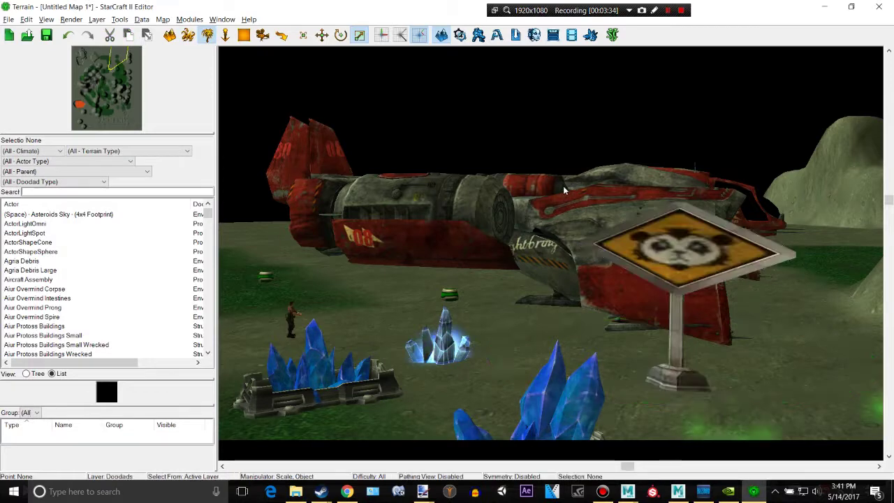
pyautogui.click(188, 35)
pyautogui.scroll(-8, 563, 171)
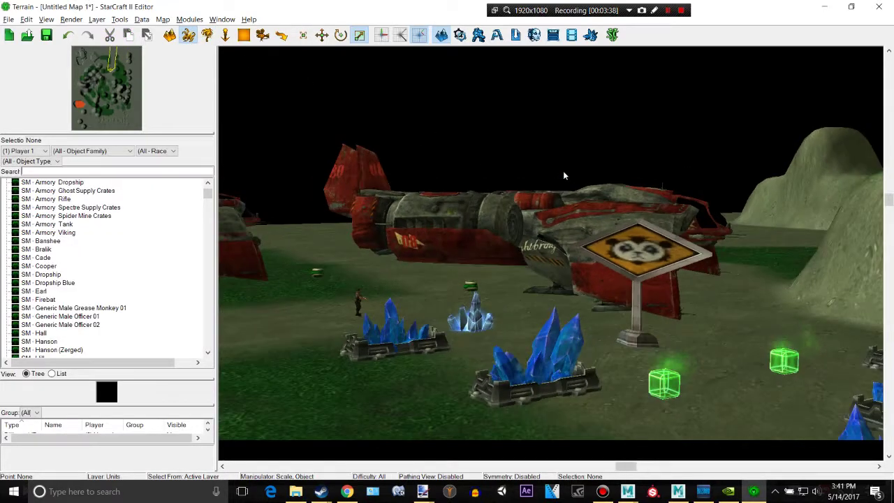
pyautogui.scroll(8, 424, 234)
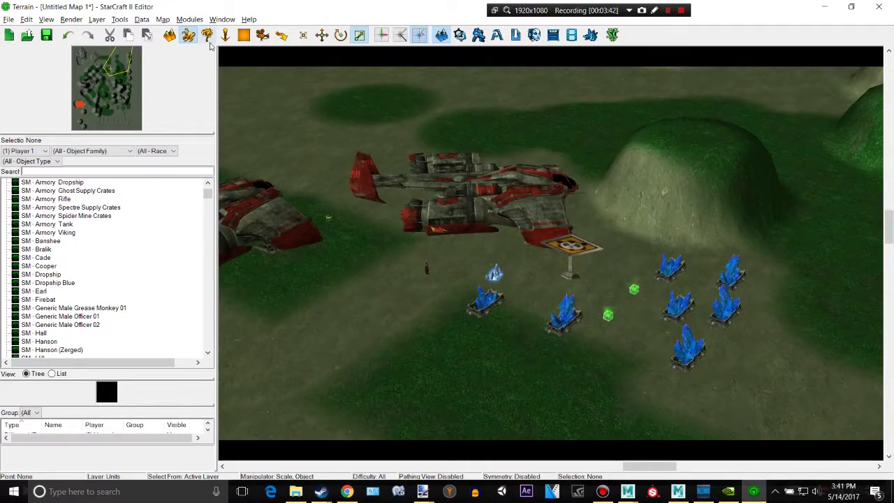
pyautogui.moveTo(434, 217); pyautogui.dragTo(583, 159, button='right')
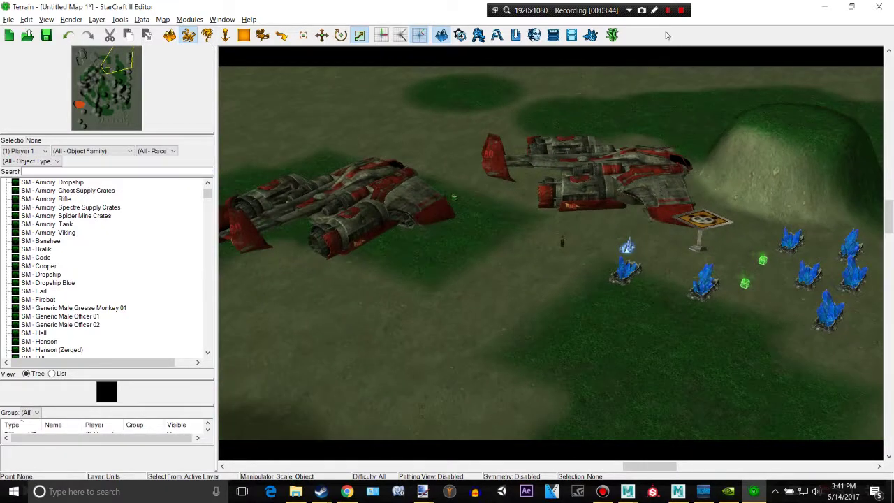